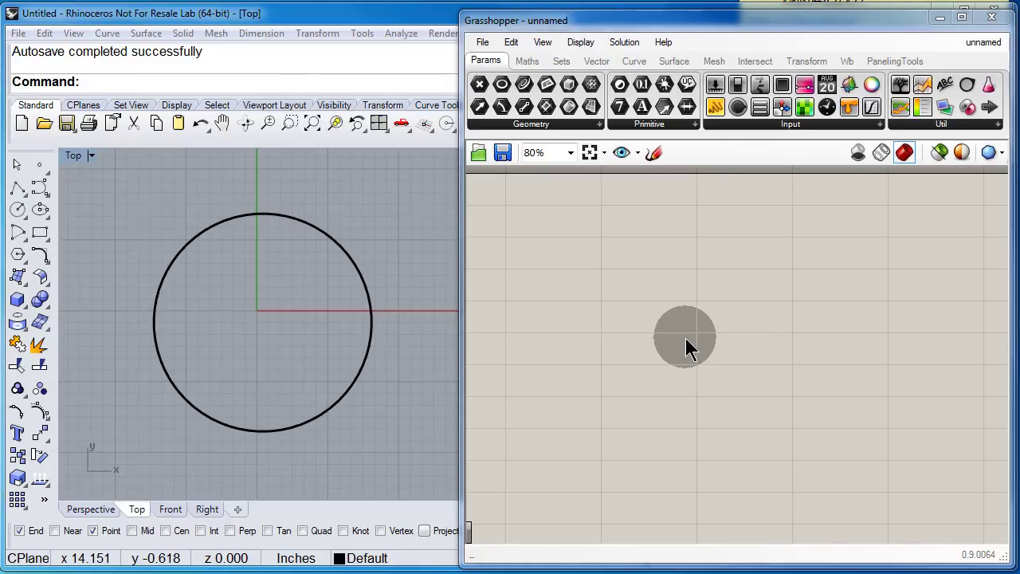
Step: Pick up a Curve parameter from Params > Geometry and carry it toward the canvas
{"action": "left_click", "coordinate": [527, 89]}
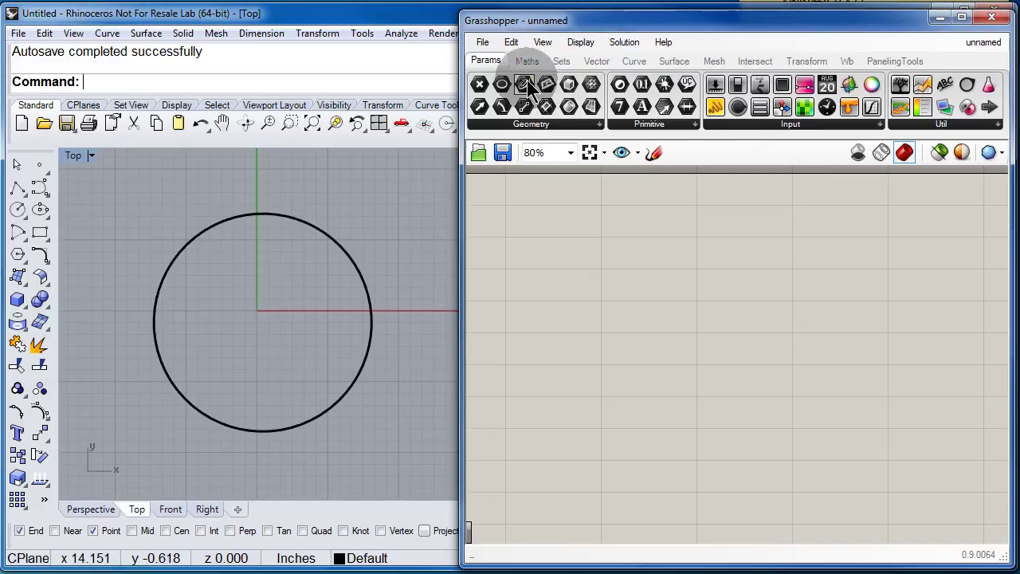
{"action": "left_click_drag", "start_coordinate": [525, 90], "coordinate": [593, 70]}
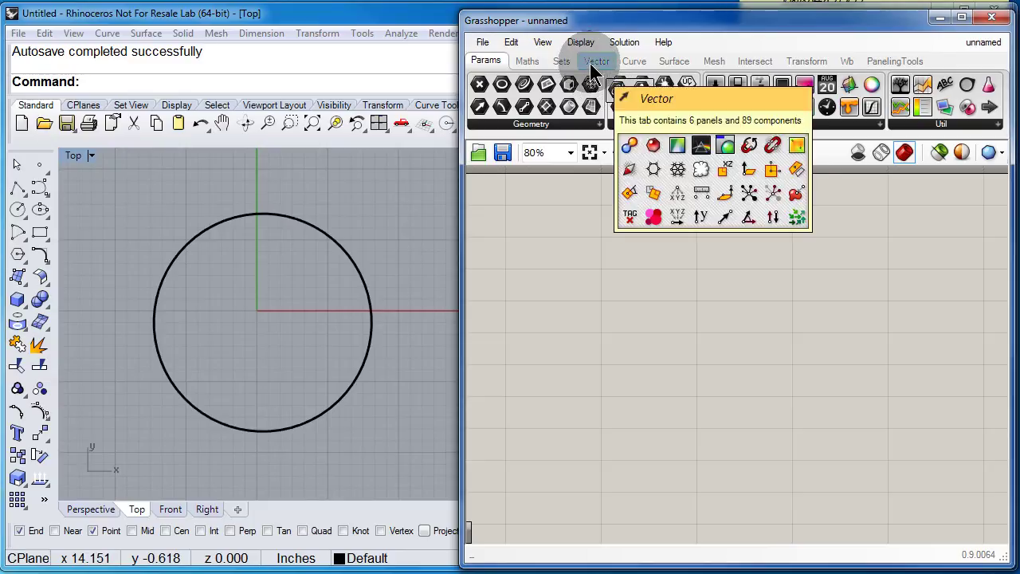
Step: Take Text Tag 3D from Vector > Point and Divide Curve from Curve > Division, returning to Params
{"action": "left_click", "coordinate": [595, 72]}
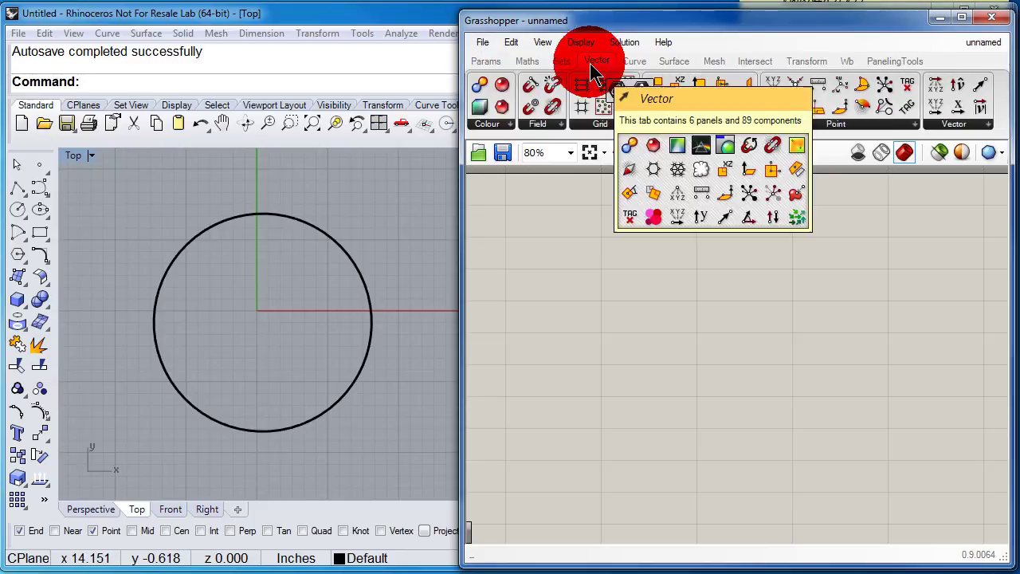
{"action": "left_click", "coordinate": [893, 122]}
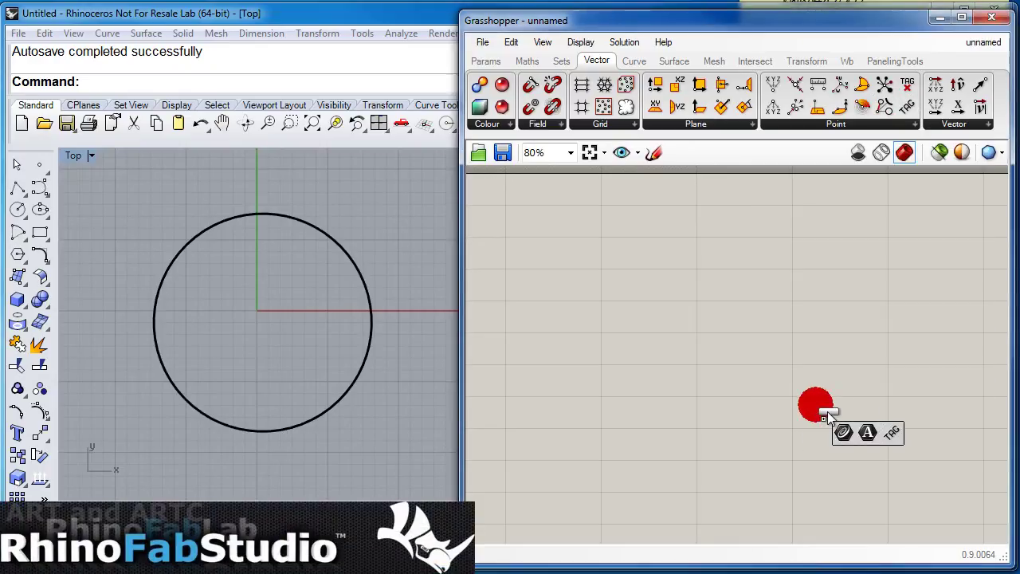
{"action": "left_click", "coordinate": [817, 407]}
{"action": "left_click_drag", "start_coordinate": [825, 400], "coordinate": [625, 67]}
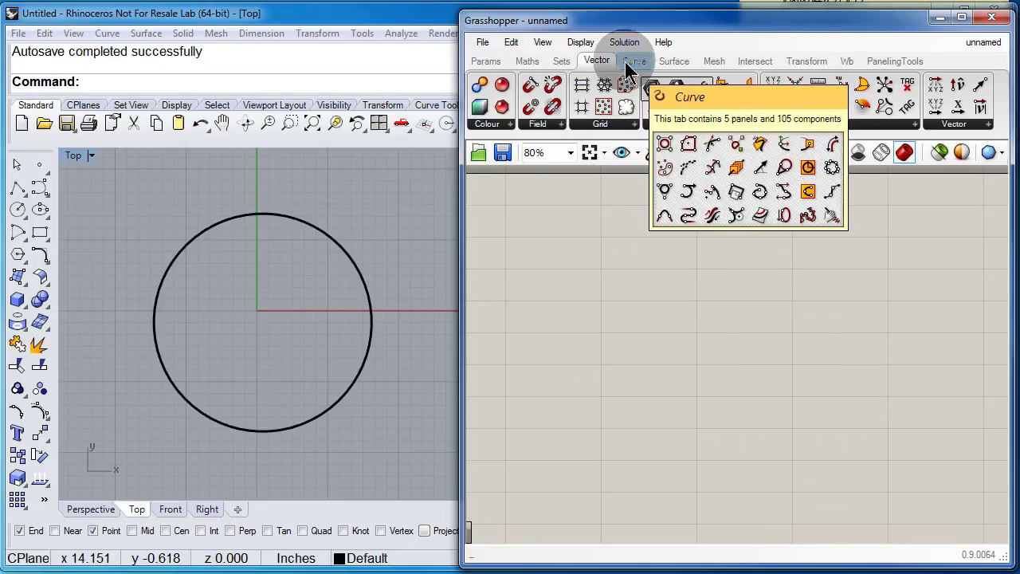
{"action": "left_click", "coordinate": [627, 64]}
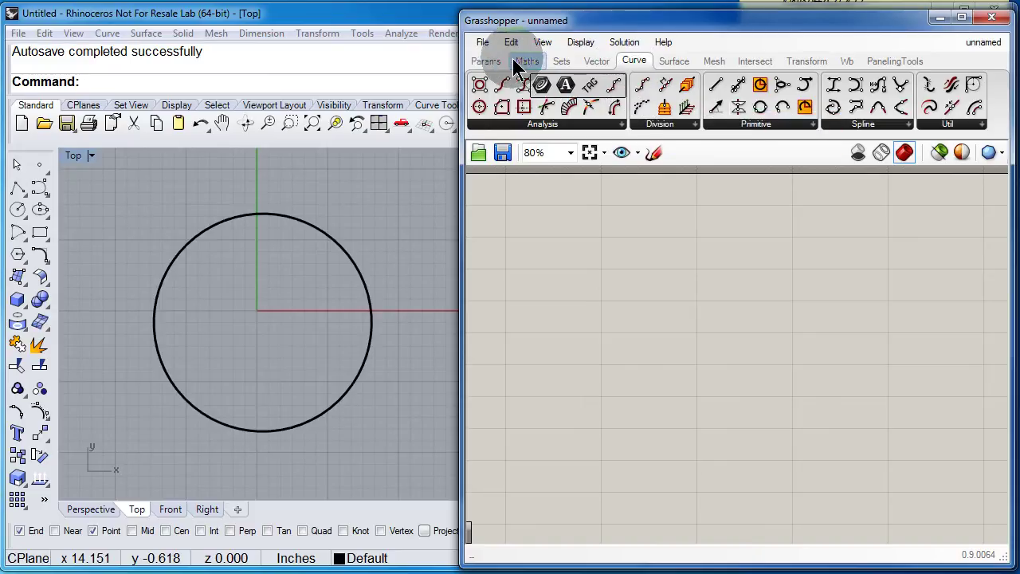
{"action": "left_click", "coordinate": [486, 62]}
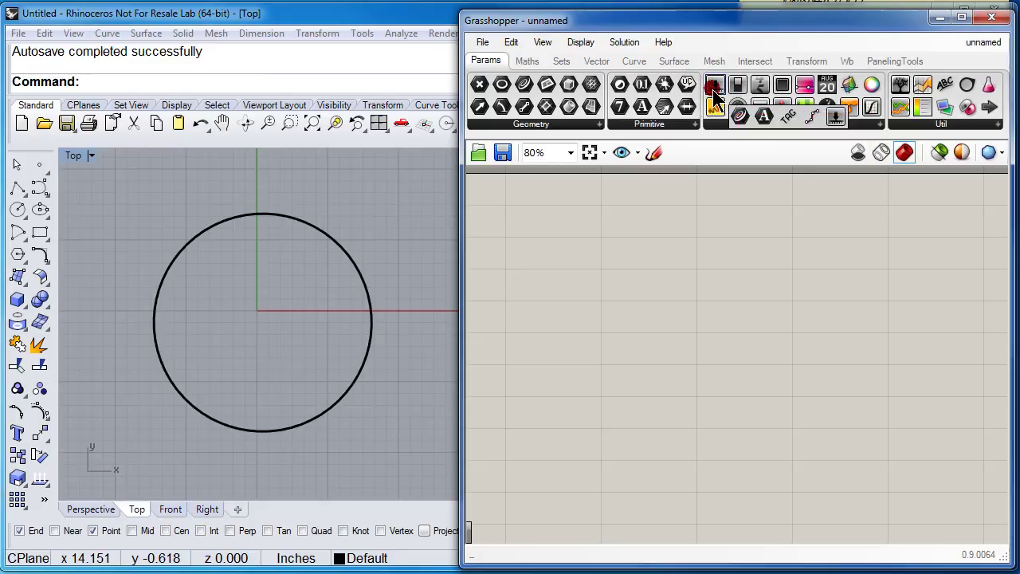
Step: Drop Curve, Divide Curve, Text, Text Tag 3D and two 0.250 Number Sliders onto the canvas
{"action": "left_click_drag", "start_coordinate": [715, 90], "coordinate": [584, 252]}
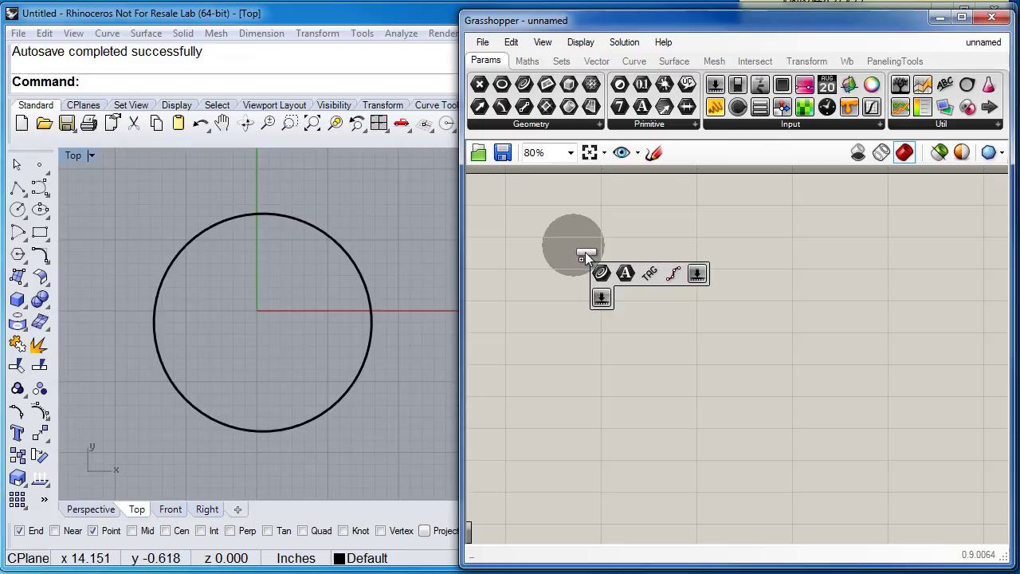
{"action": "left_click_drag", "start_coordinate": [585, 252], "coordinate": [585, 252]}
{"action": "left_click_drag", "start_coordinate": [597, 288], "coordinate": [646, 360]}
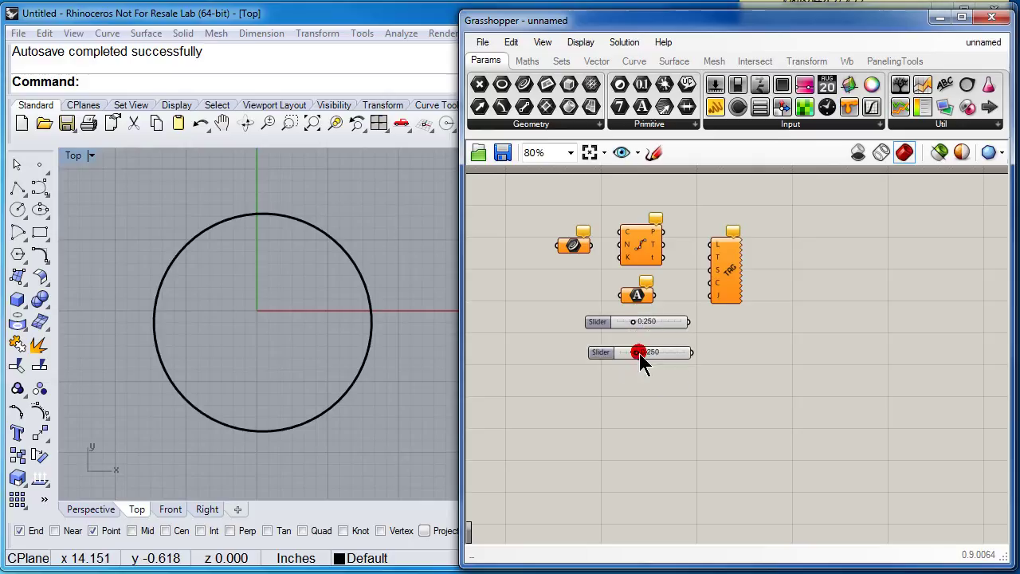
{"action": "scroll", "coordinate": [629, 269], "scroll_direction": "up", "scroll_amount": 4}
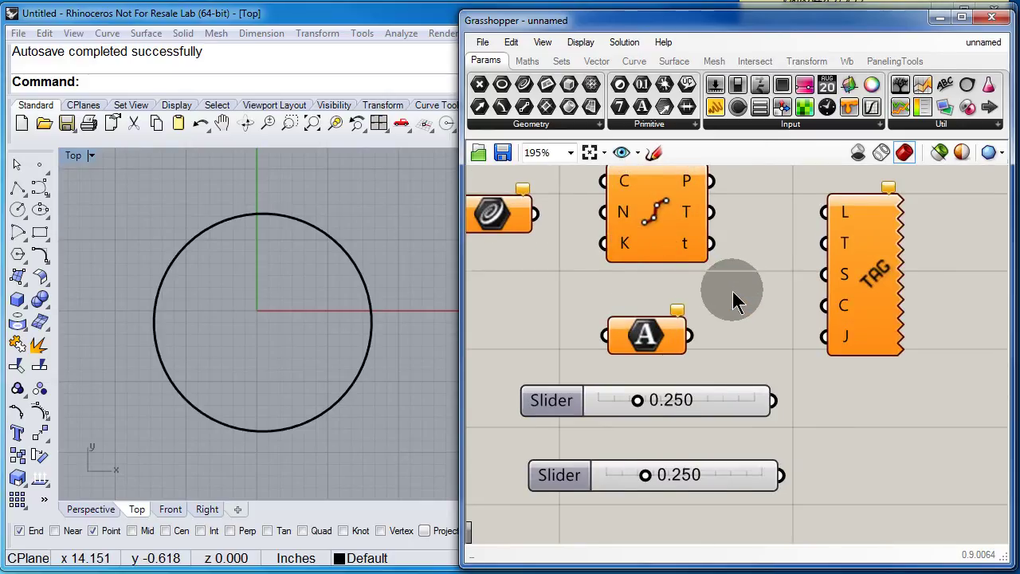
{"action": "right_click_drag", "start_coordinate": [744, 301], "coordinate": [802, 320]}
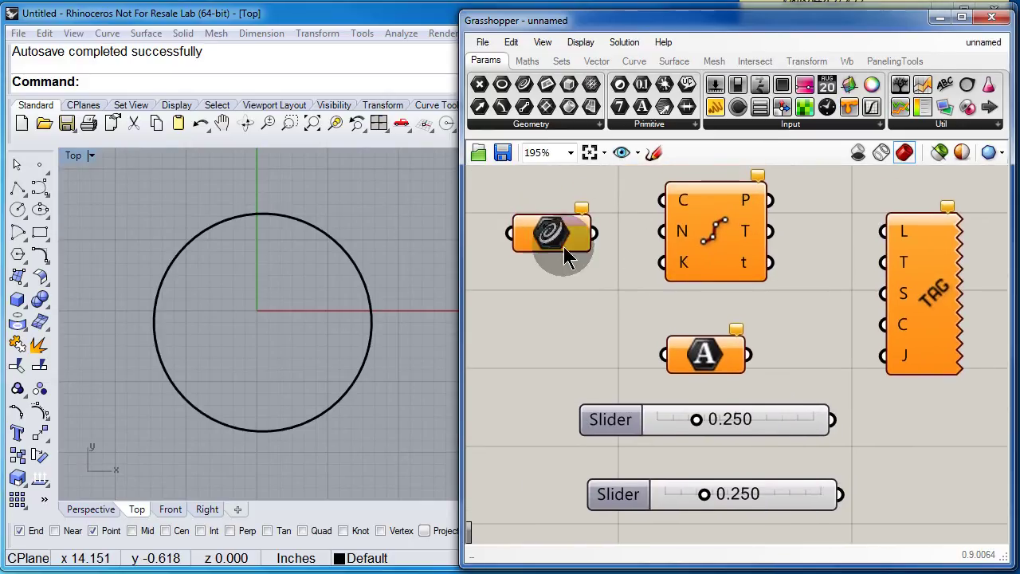
Step: Reference the Rhino circle into the Curve parameter with Set one Curve
{"action": "left_click_drag", "start_coordinate": [564, 245], "coordinate": [650, 202]}
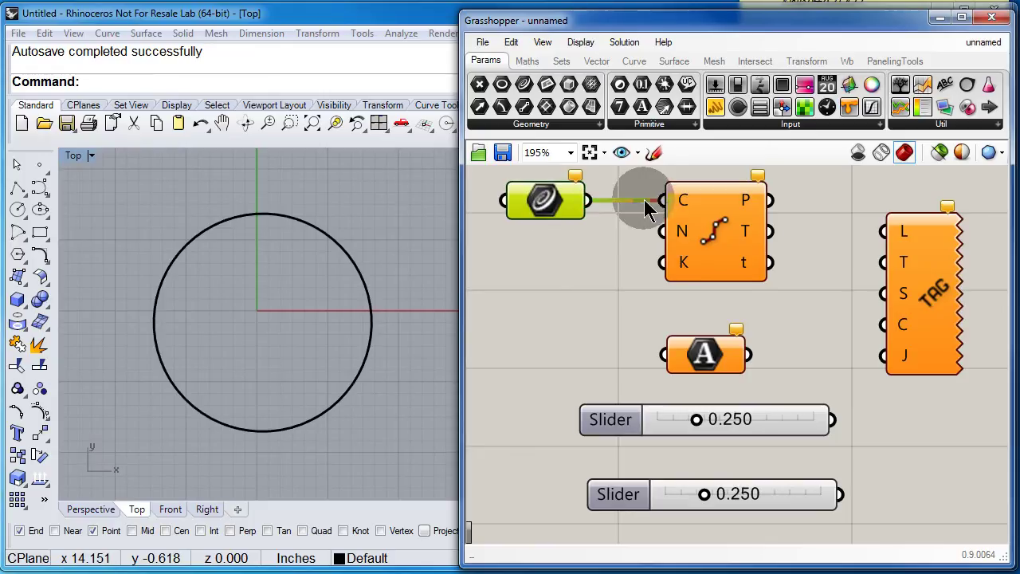
{"action": "left_click", "coordinate": [534, 203]}
{"action": "right_click", "coordinate": [534, 204]}
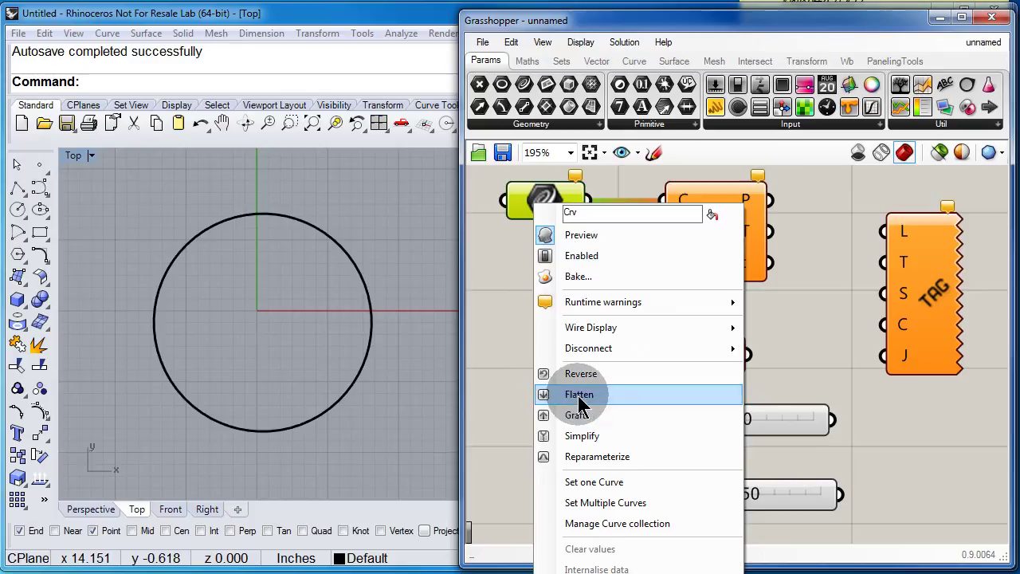
{"action": "left_click", "coordinate": [579, 484]}
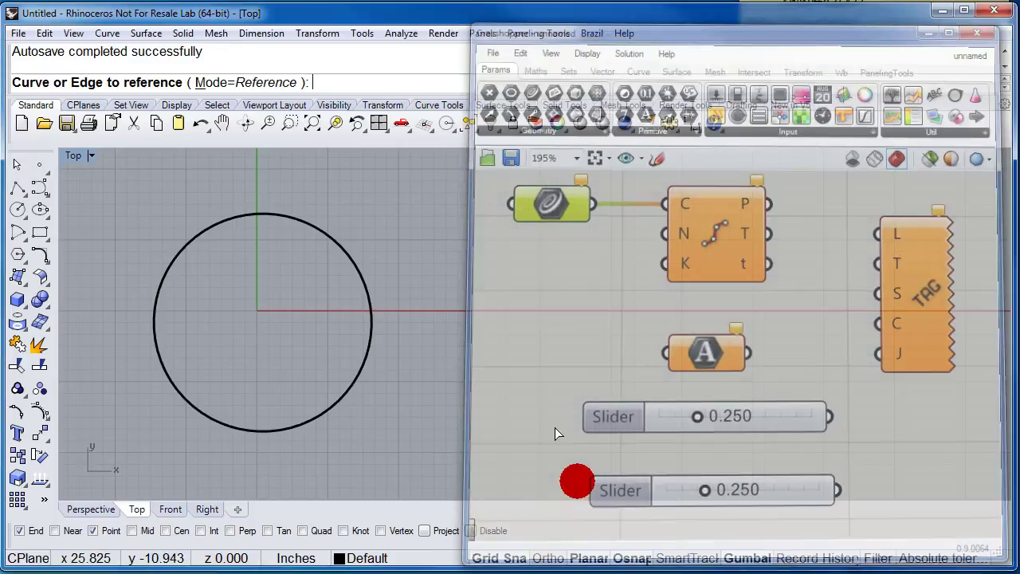
{"action": "left_click", "coordinate": [276, 215]}
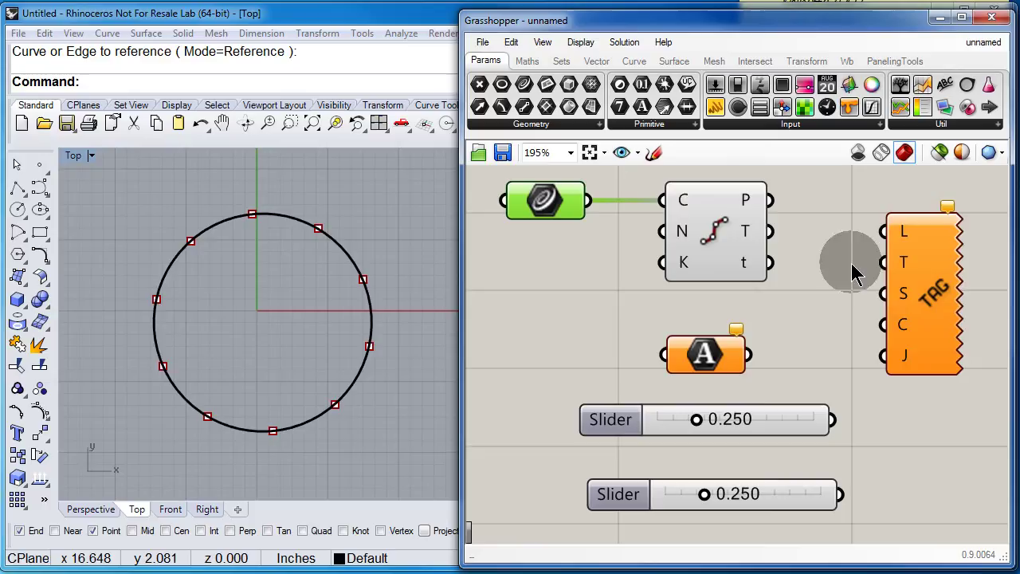
Step: Wire Divide Curve's ten points into Text Tag 3D's L input and nudge the Text parameter up
{"action": "mouse_move", "coordinate": [750, 209]}
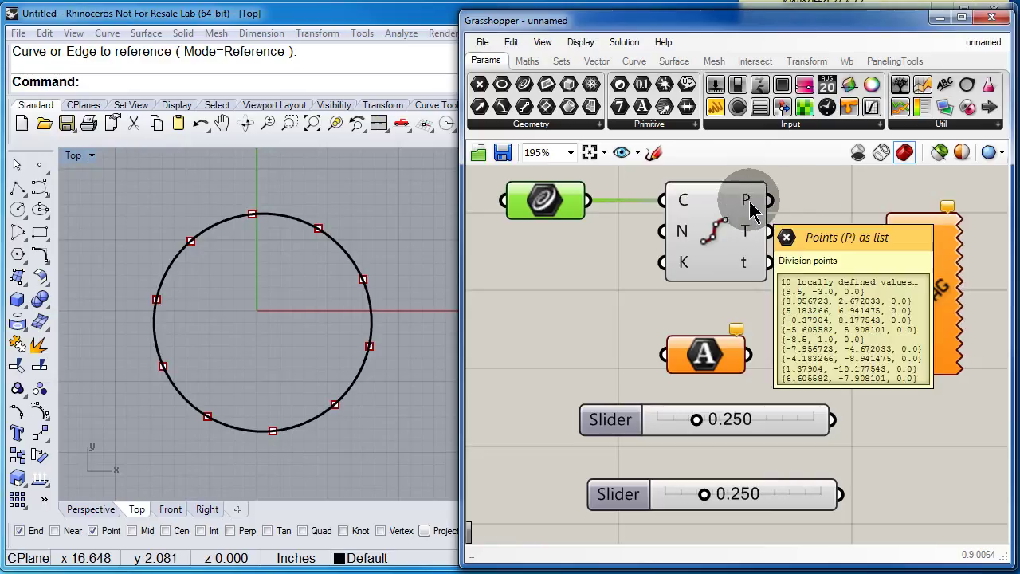
{"action": "left_click_drag", "start_coordinate": [769, 201], "coordinate": [875, 242]}
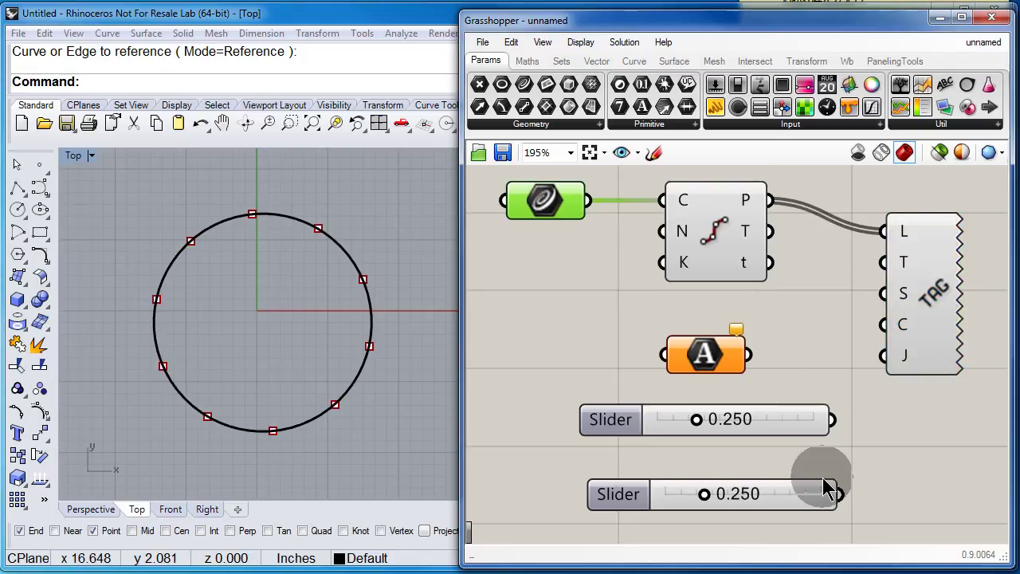
{"action": "left_click_drag", "start_coordinate": [708, 357], "coordinate": [707, 334]}
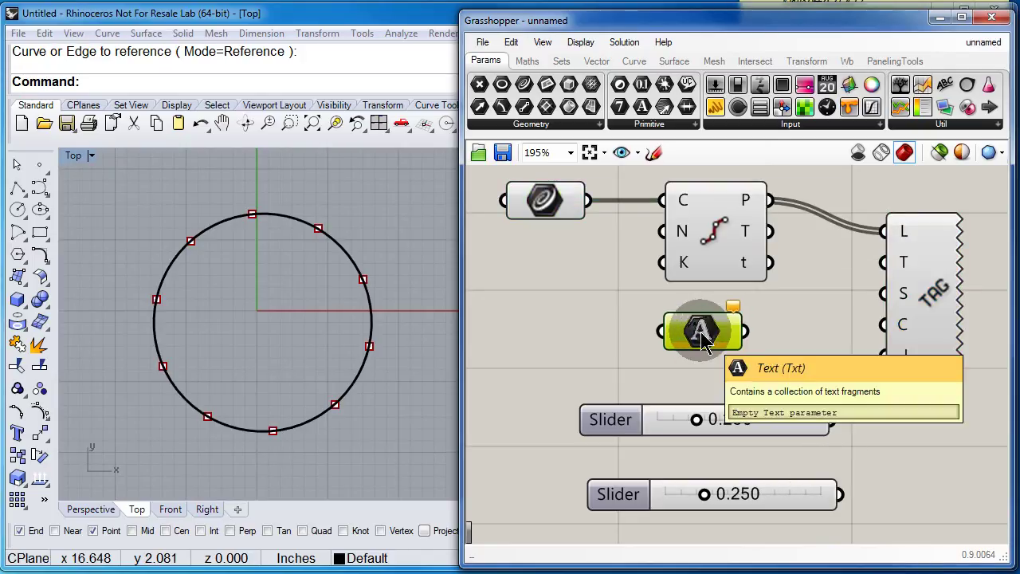
Step: Set the Text parameter to 'A B C' and wire it into Text Tag 3D's T input
{"action": "right_click", "coordinate": [701, 338]}
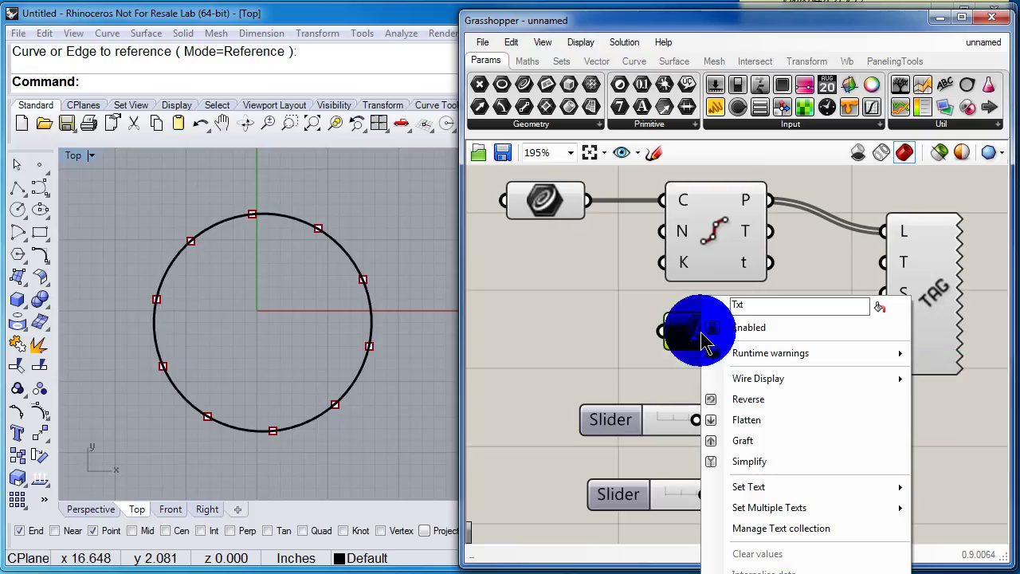
{"action": "left_click", "coordinate": [740, 487]}
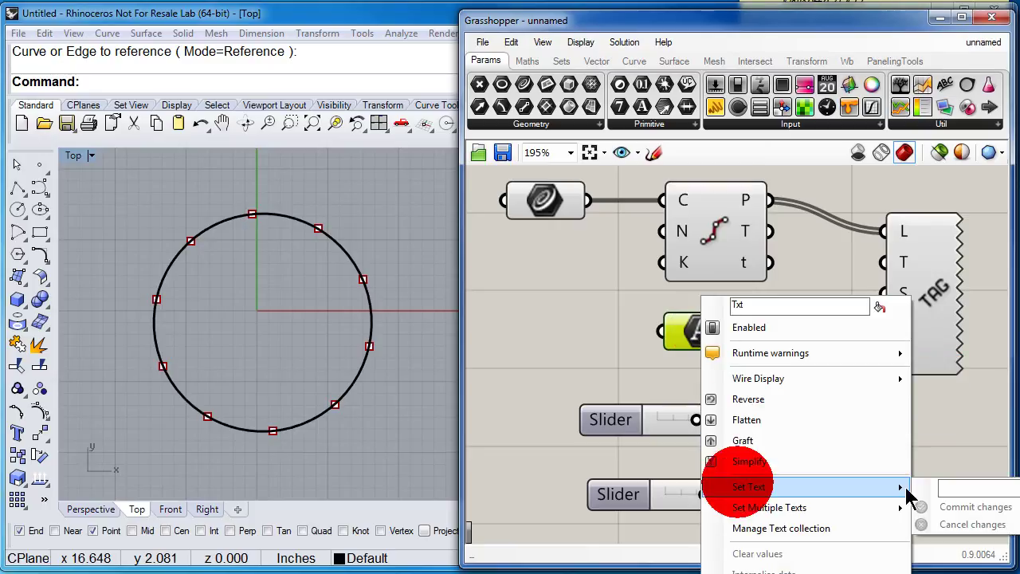
{"action": "left_click", "coordinate": [952, 487]}
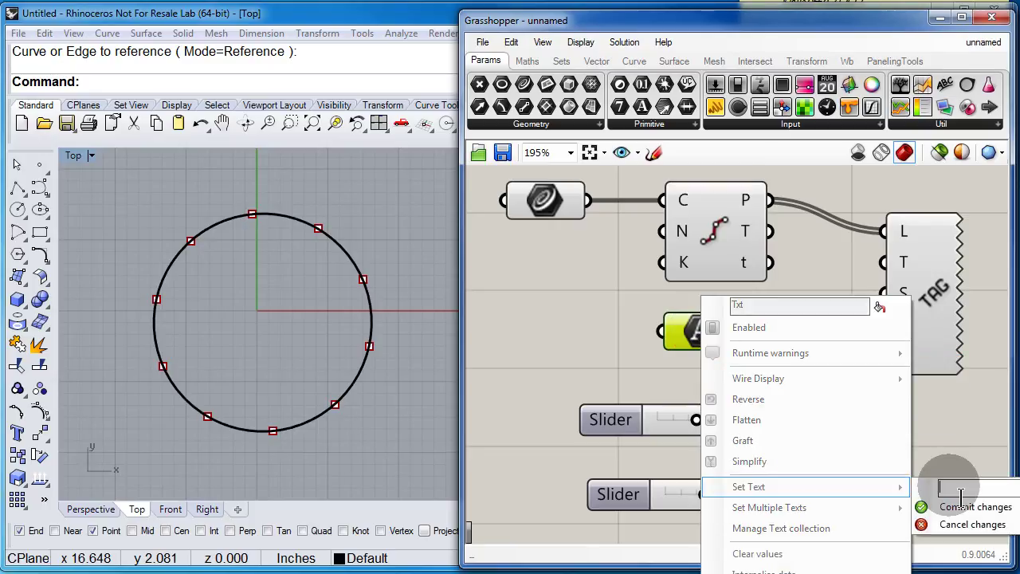
{"action": "type", "text": "A B C"}
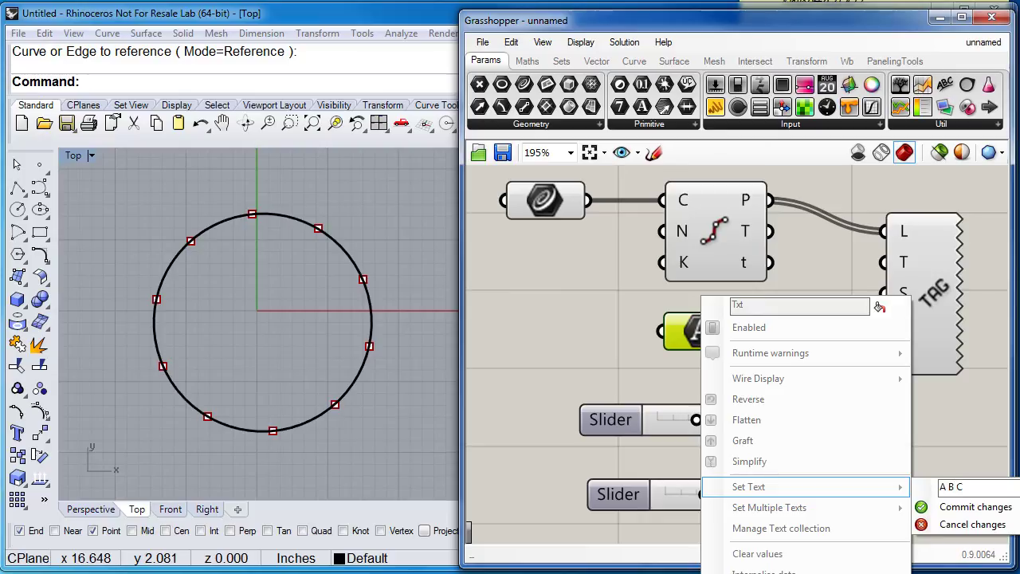
{"action": "left_click", "coordinate": [949, 487]}
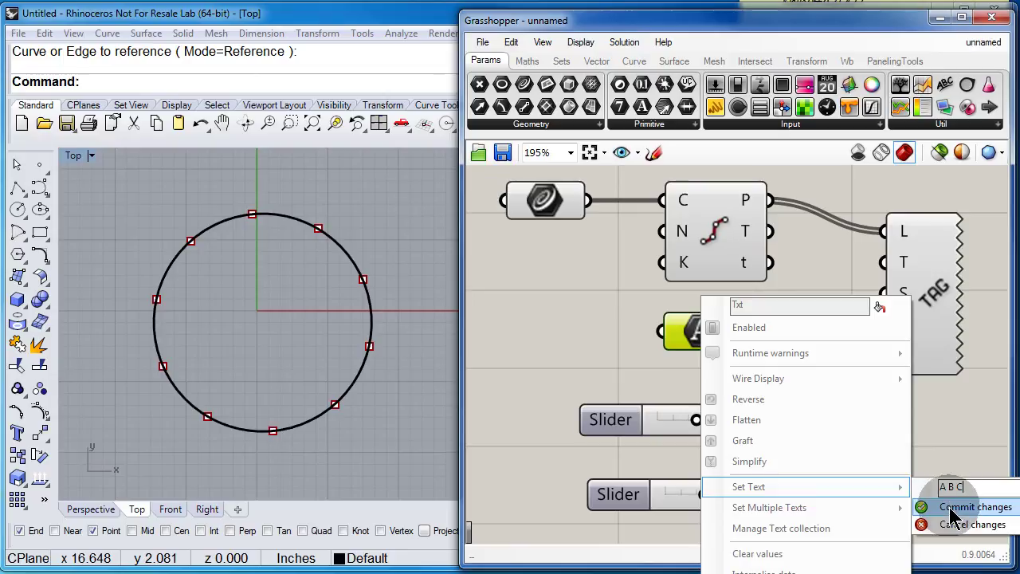
{"action": "left_click", "coordinate": [952, 510]}
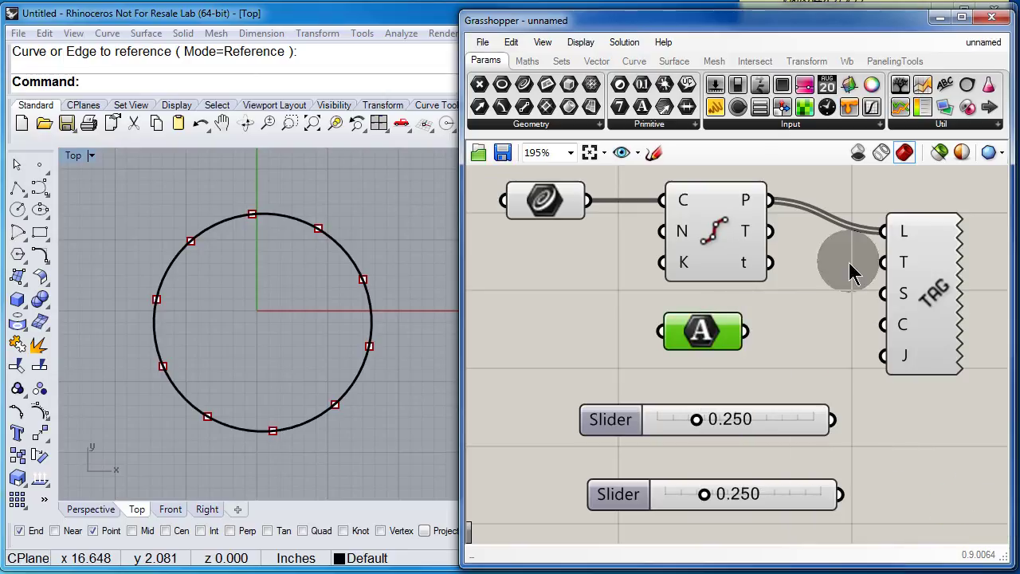
{"action": "left_click_drag", "start_coordinate": [757, 333], "coordinate": [882, 263]}
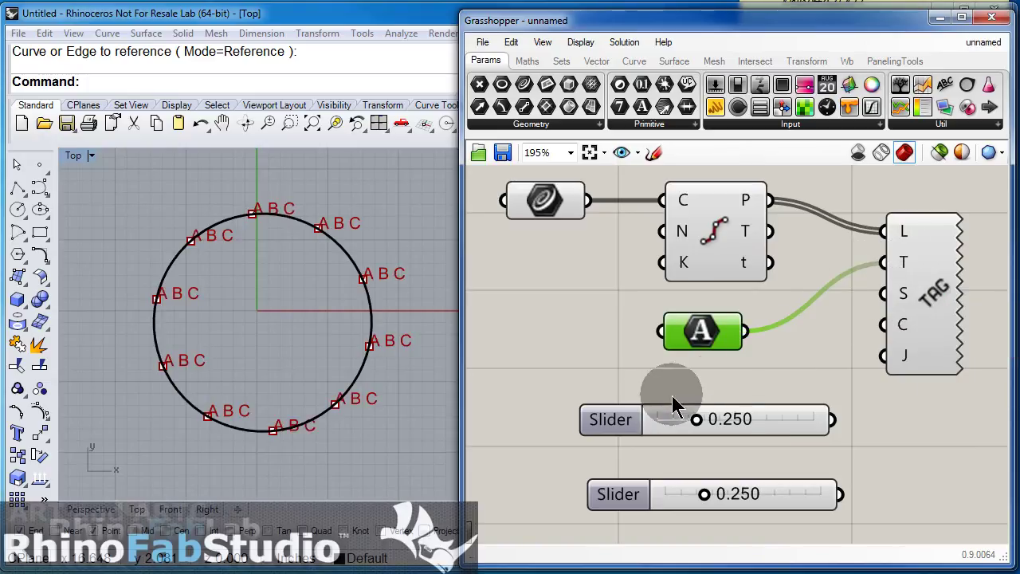
Step: Give the first slider one decimal digit and a maximum of 2
{"action": "double_click", "coordinate": [611, 419]}
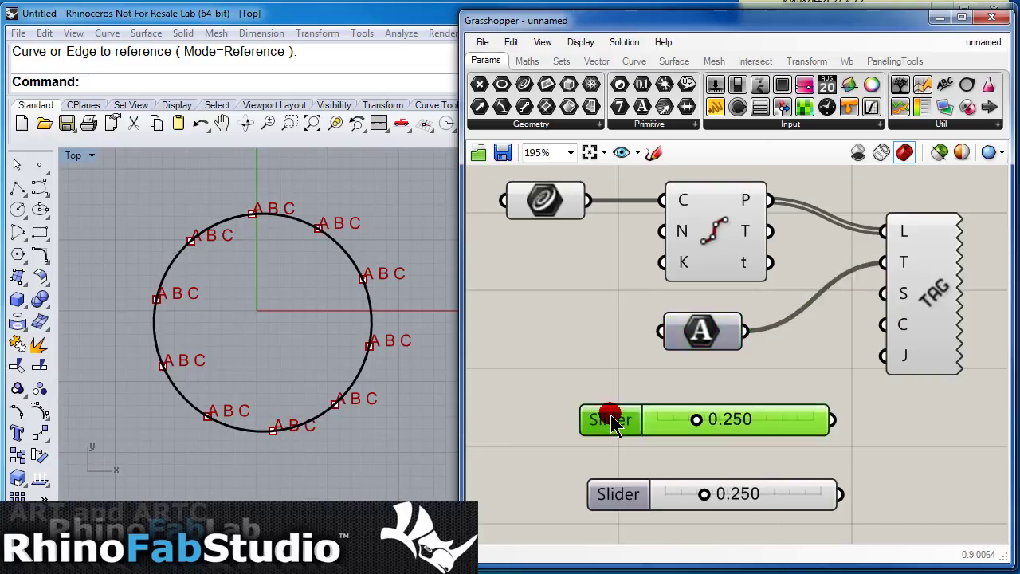
{"action": "left_click_drag", "start_coordinate": [643, 396], "coordinate": [608, 398]}
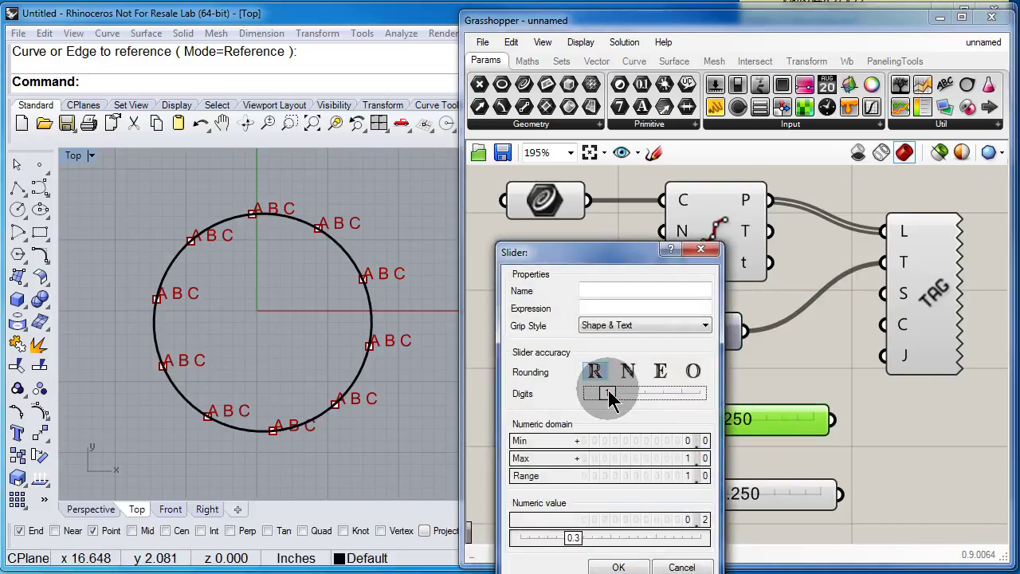
{"action": "double_click", "coordinate": [615, 454]}
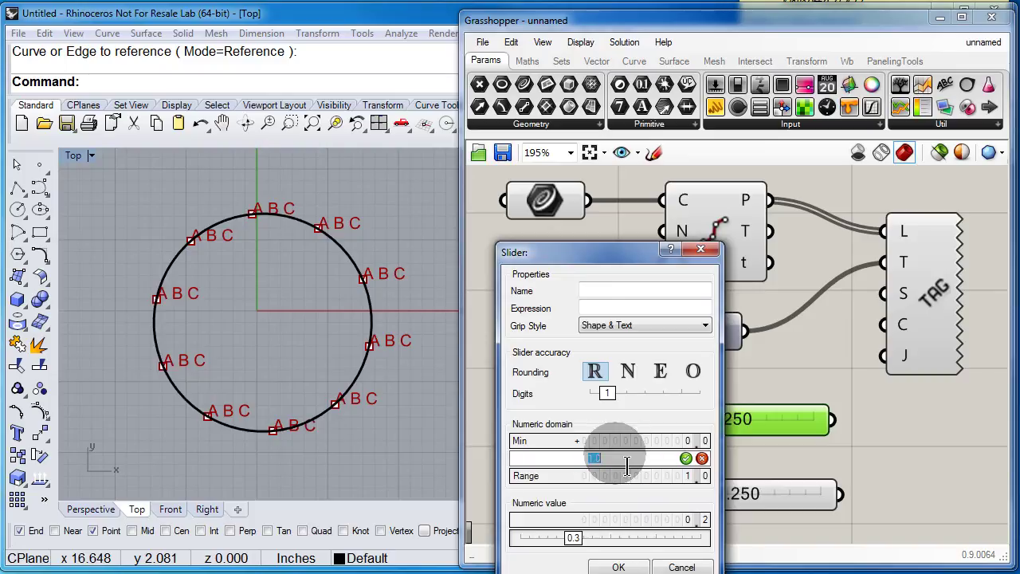
{"action": "type", "text": "2"}
{"action": "left_click", "coordinate": [686, 459]}
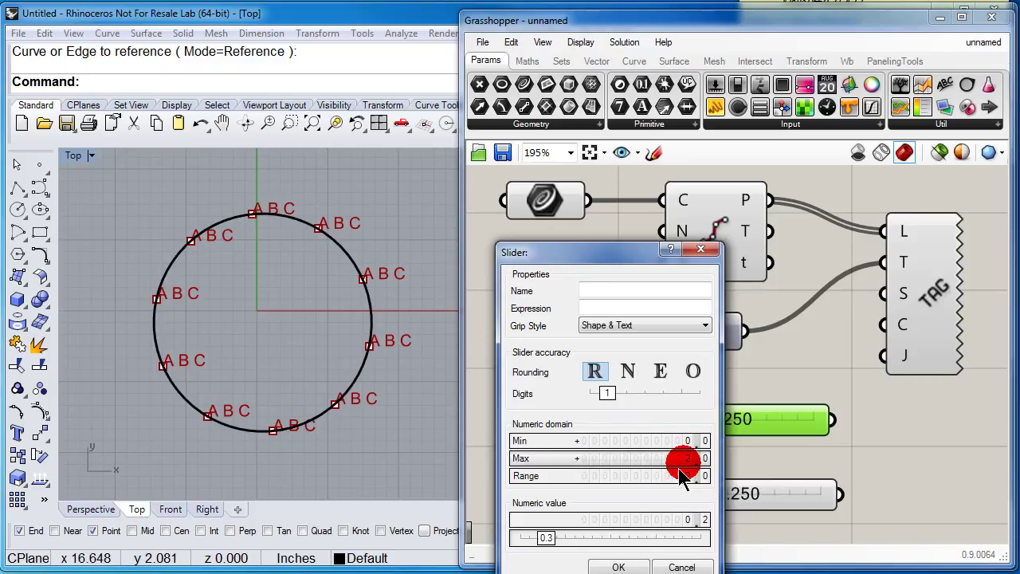
{"action": "left_click", "coordinate": [618, 566]}
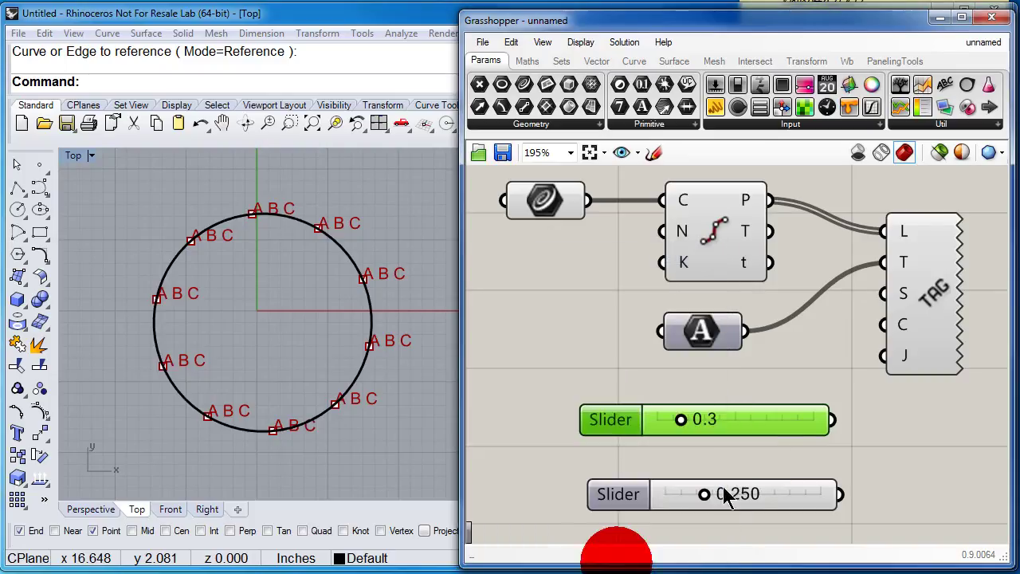
Step: Wire the slider to Text Tag 3D's S input and set it to 1.6
{"action": "left_click_drag", "start_coordinate": [833, 419], "coordinate": [876, 293]}
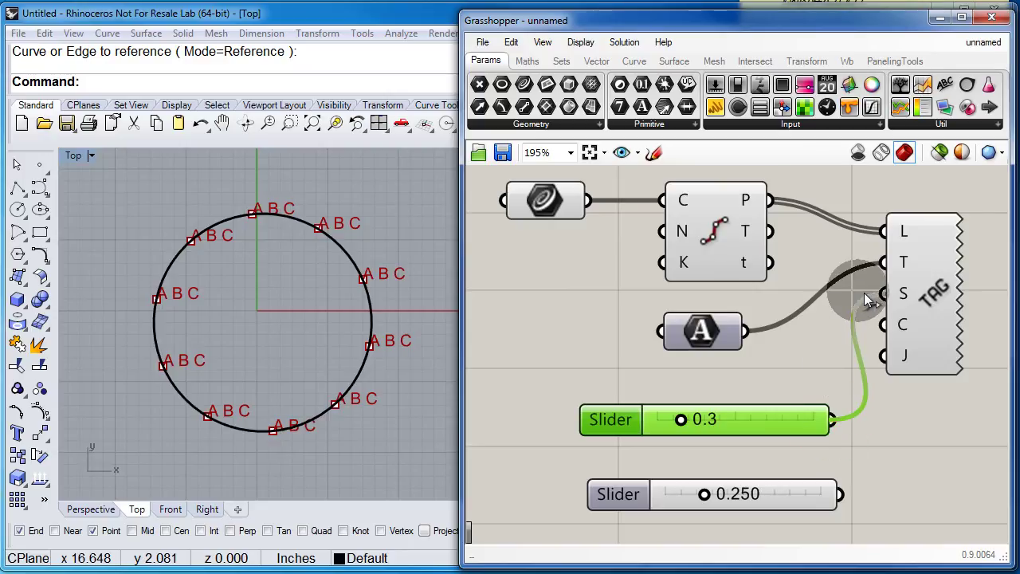
{"action": "left_click_drag", "start_coordinate": [751, 419], "coordinate": [726, 388]}
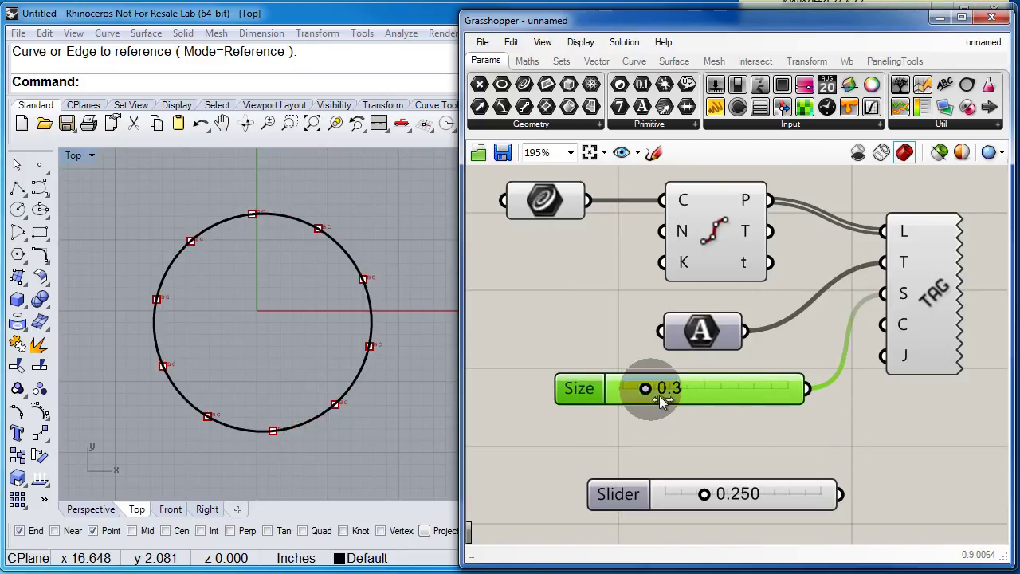
{"action": "left_click_drag", "start_coordinate": [655, 396], "coordinate": [761, 404]}
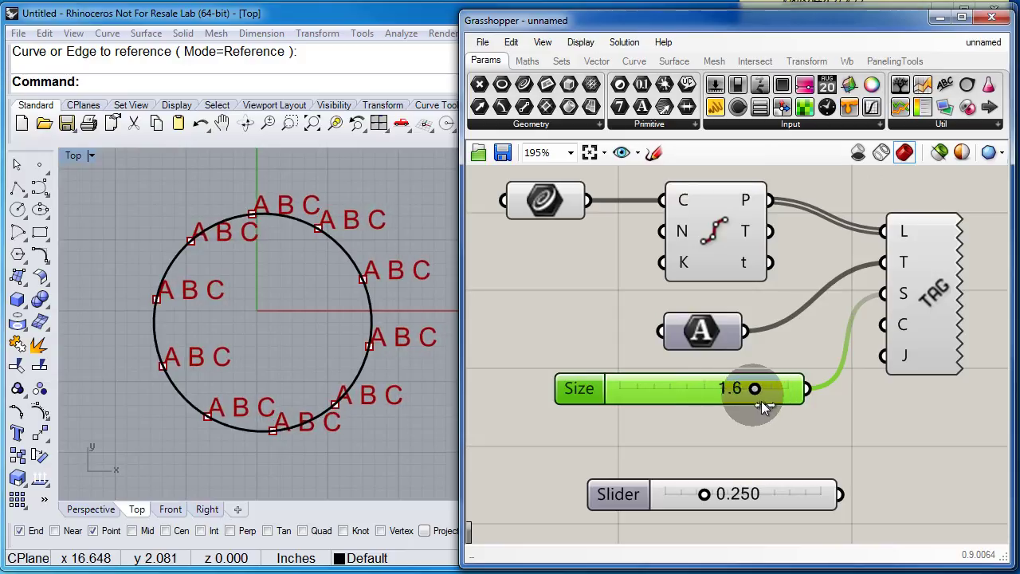
{"action": "left_click_drag", "start_coordinate": [780, 497], "coordinate": [751, 452]}
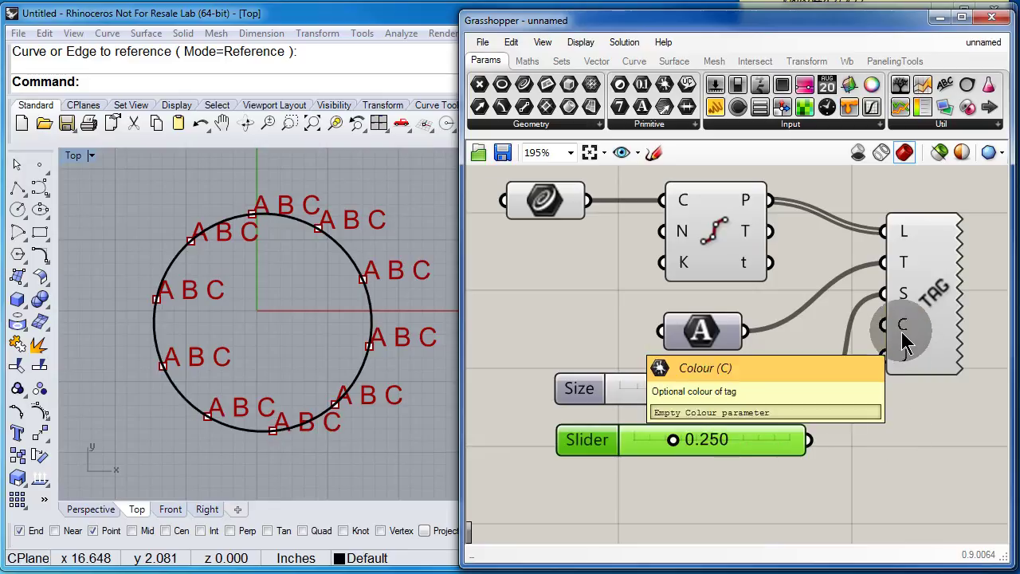
Step: Make the second slider whole-number with maximum 8 and wire it to Text Tag 3D's J input
{"action": "double_click", "coordinate": [593, 442]}
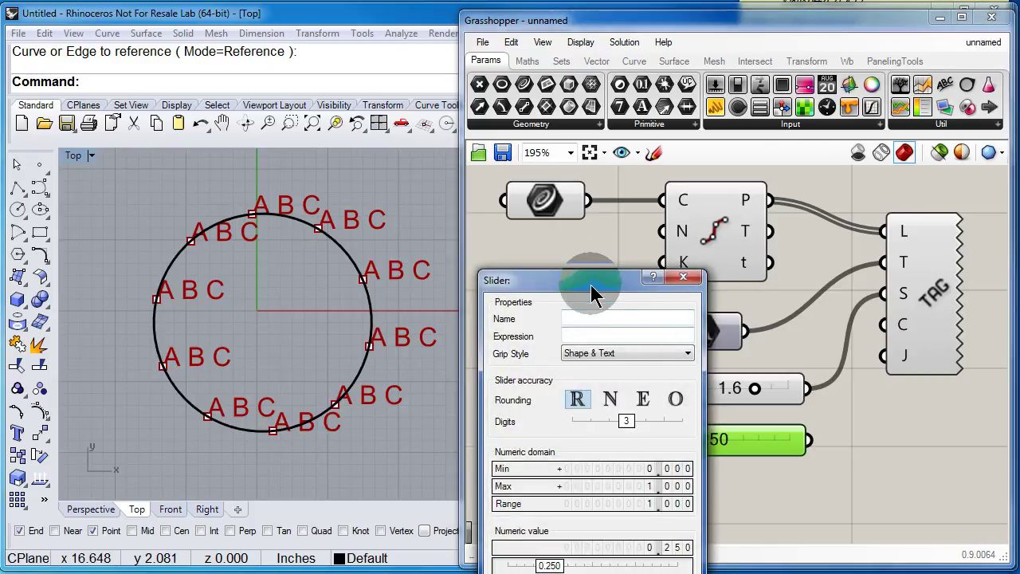
{"action": "left_click_drag", "start_coordinate": [598, 287], "coordinate": [558, 206]}
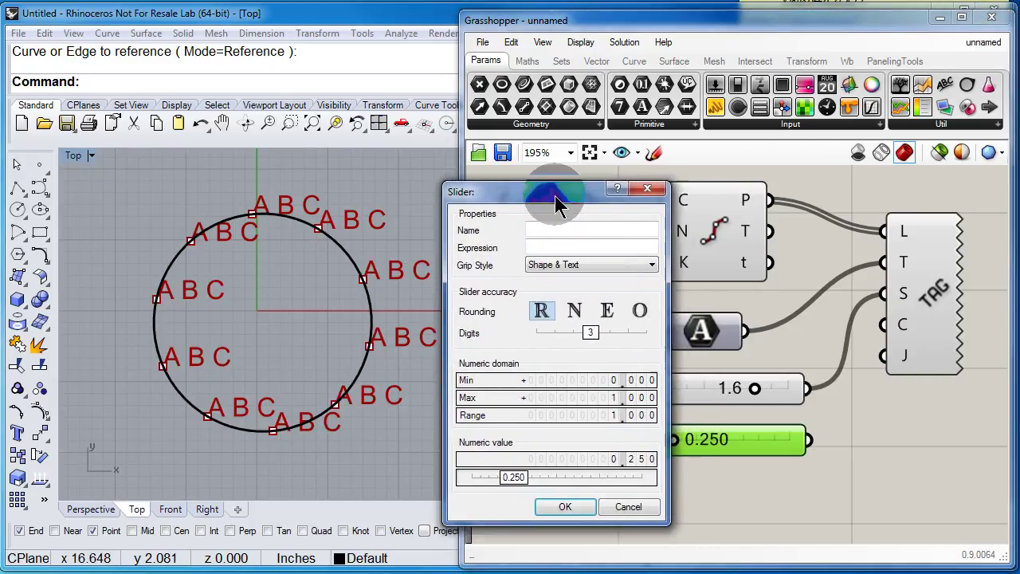
{"action": "left_click", "coordinate": [578, 306]}
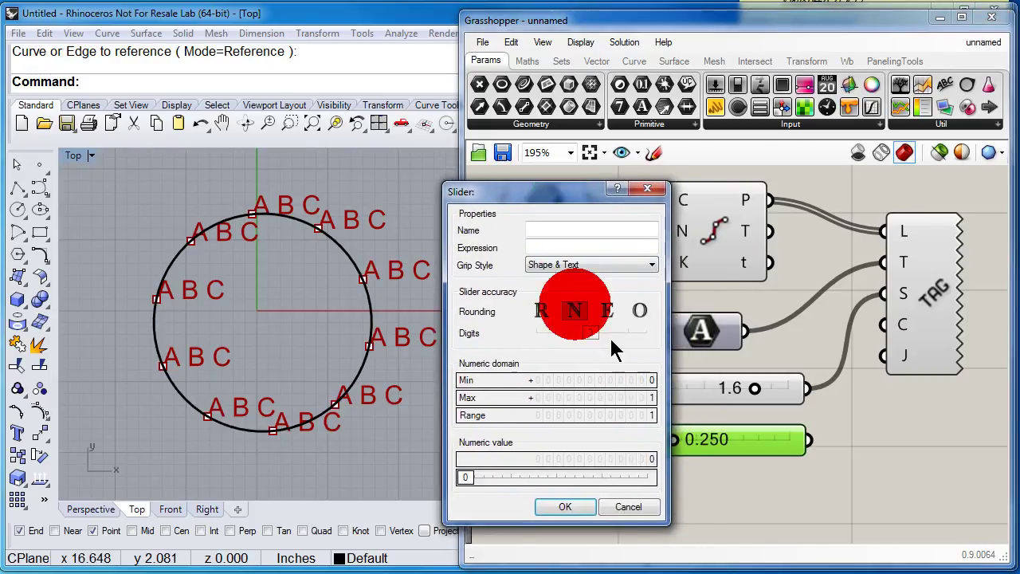
{"action": "double_click", "coordinate": [594, 393]}
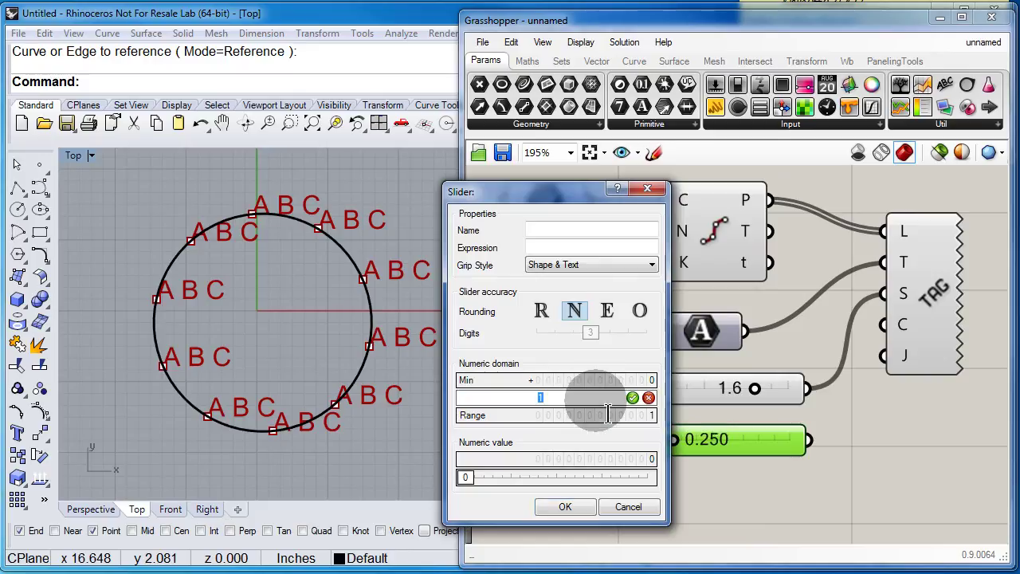
{"action": "type", "text": "8"}
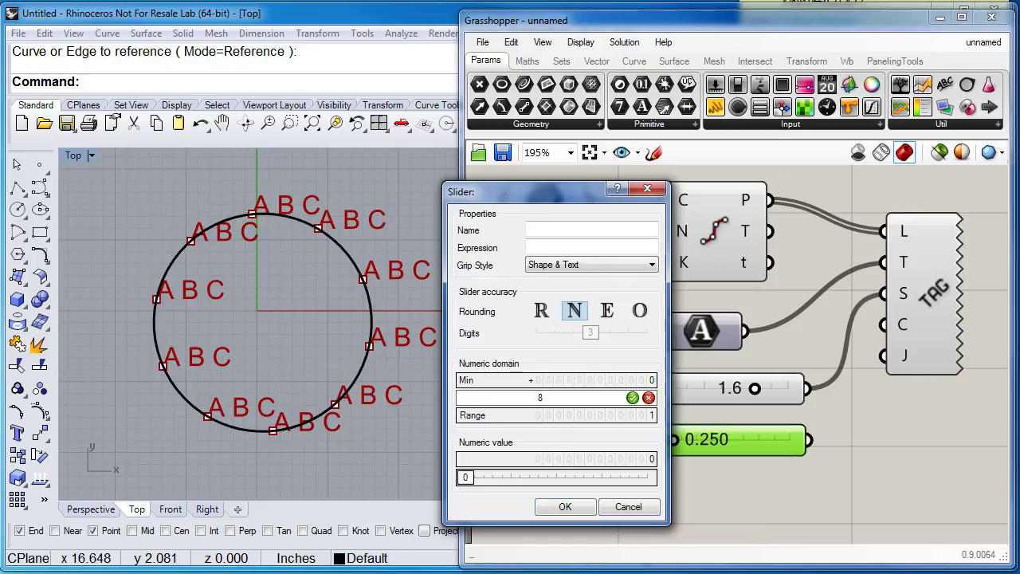
{"action": "left_click", "coordinate": [632, 398]}
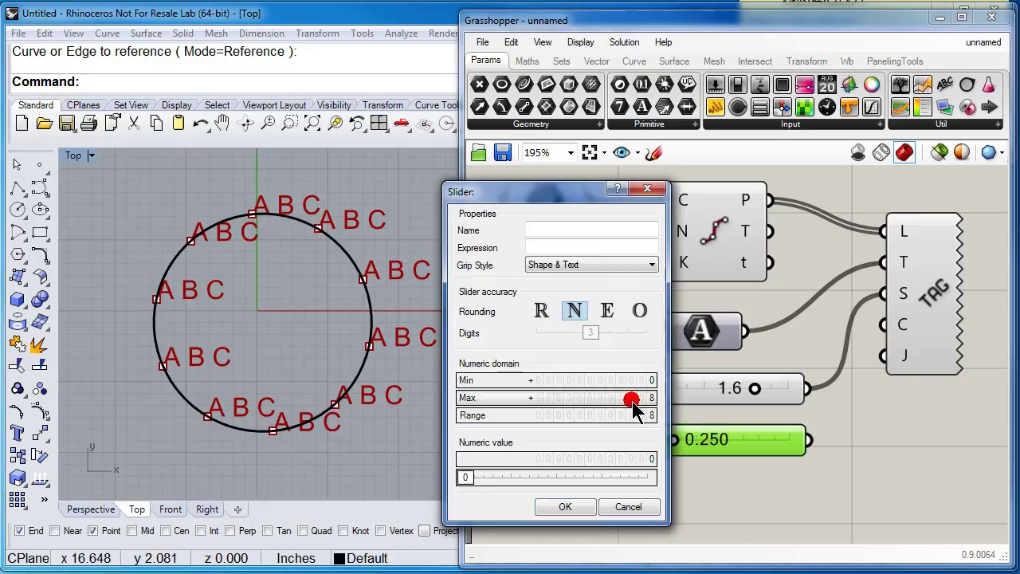
{"action": "left_click", "coordinate": [565, 509]}
{"action": "mouse_move", "coordinate": [808, 439]}
{"action": "left_mouse_down"}
{"action": "mouse_move", "coordinate": [818, 428]}
{"action": "mouse_move", "coordinate": [865, 432]}
{"action": "mouse_move", "coordinate": [878, 375]}
{"action": "left_mouse_up"}
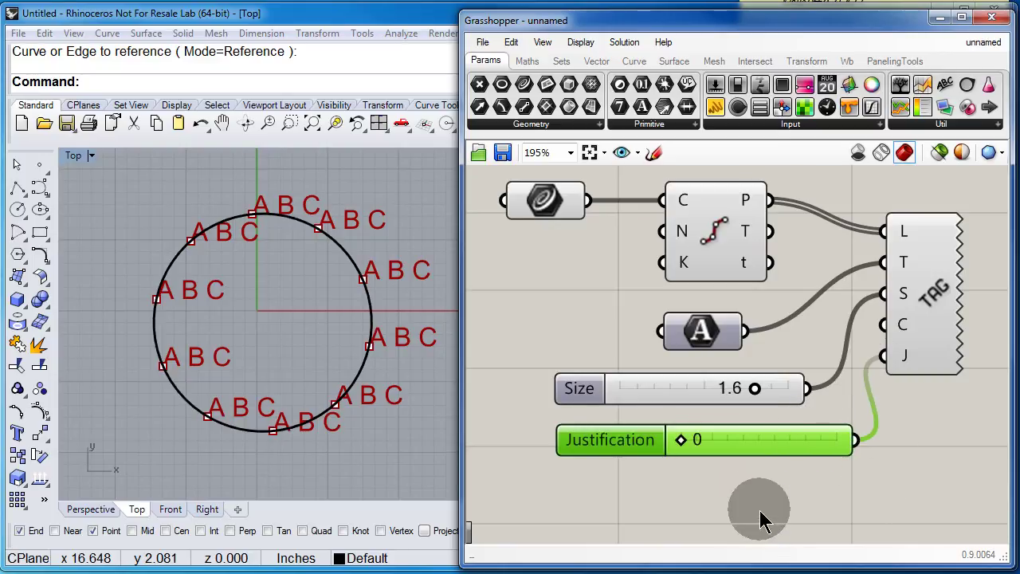
Step: Try several Justification values, leaving it at 5 to centre each A B C label
{"action": "left_click_drag", "start_coordinate": [715, 449], "coordinate": [754, 454]}
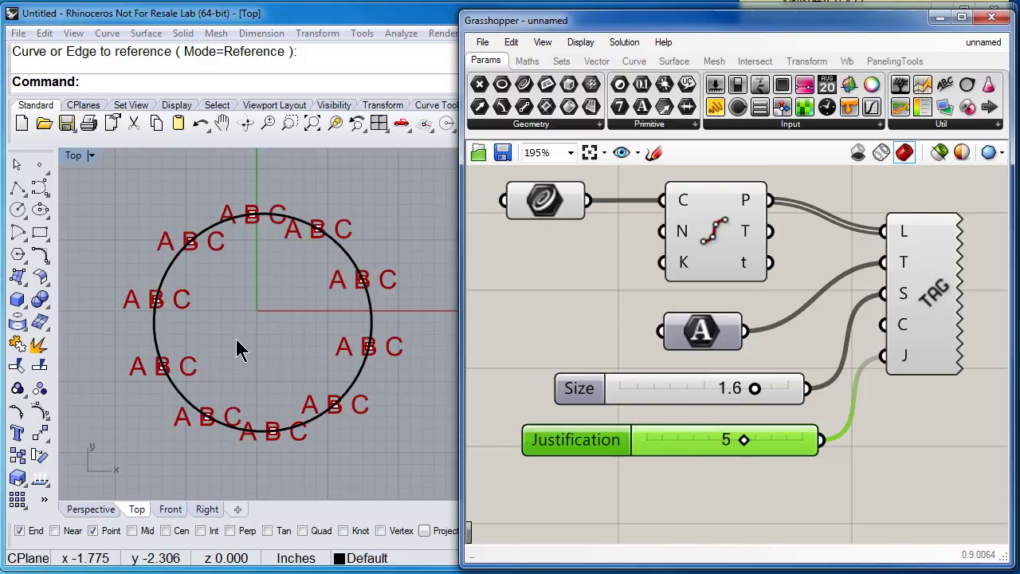
{"action": "left_click_drag", "start_coordinate": [758, 444], "coordinate": [787, 450]}
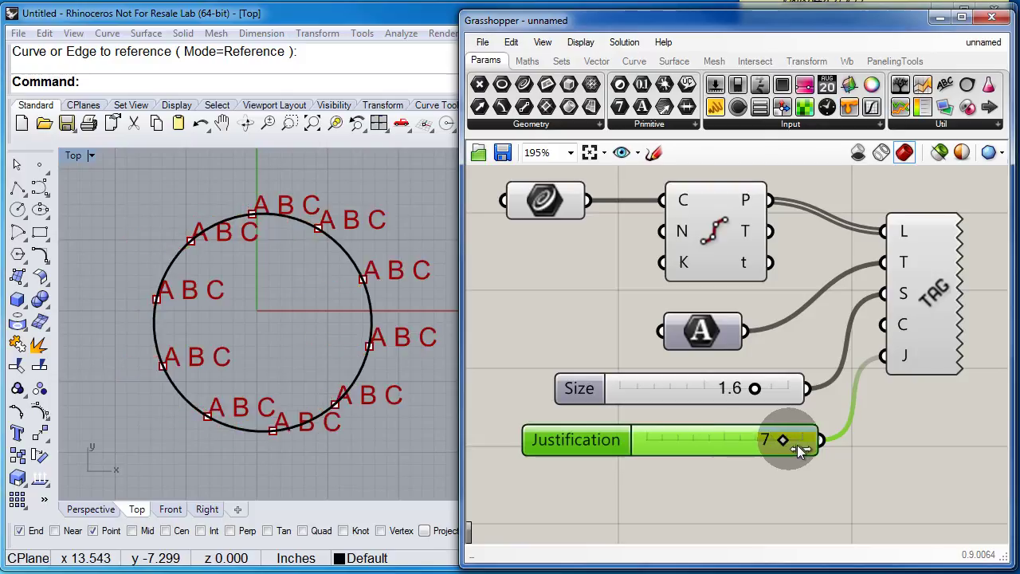
{"action": "left_click_drag", "start_coordinate": [800, 449], "coordinate": [752, 443]}
{"action": "left_click_drag", "start_coordinate": [783, 391], "coordinate": [825, 395]}
{"action": "right_click_drag", "start_coordinate": [936, 290], "coordinate": [676, 268]}
{"action": "scroll", "coordinate": [665, 351], "scroll_direction": "up", "scroll_amount": 3}
{"action": "scroll", "coordinate": [665, 350], "scroll_direction": "up", "scroll_amount": 1}
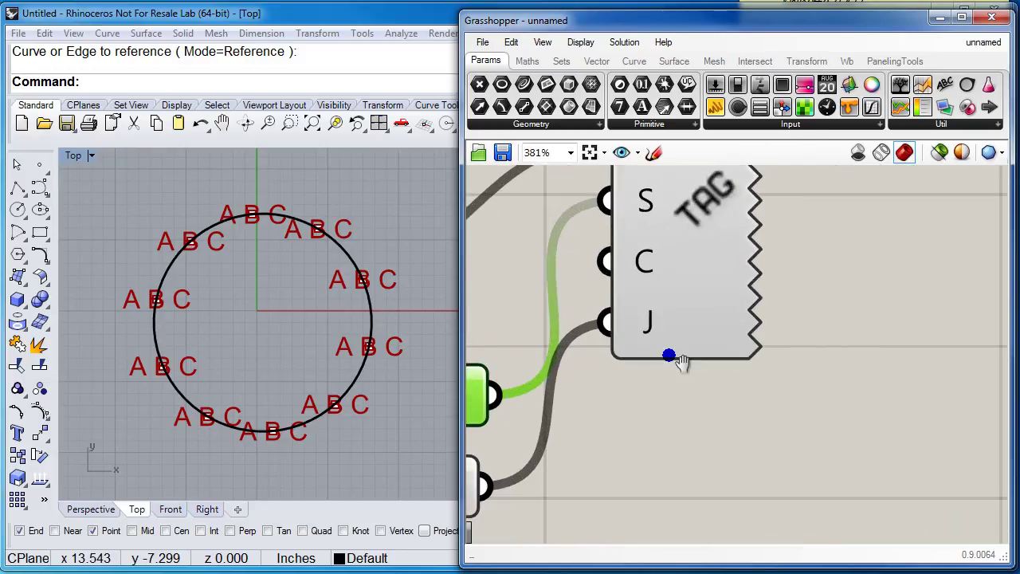
{"action": "right_click", "coordinate": [651, 271]}
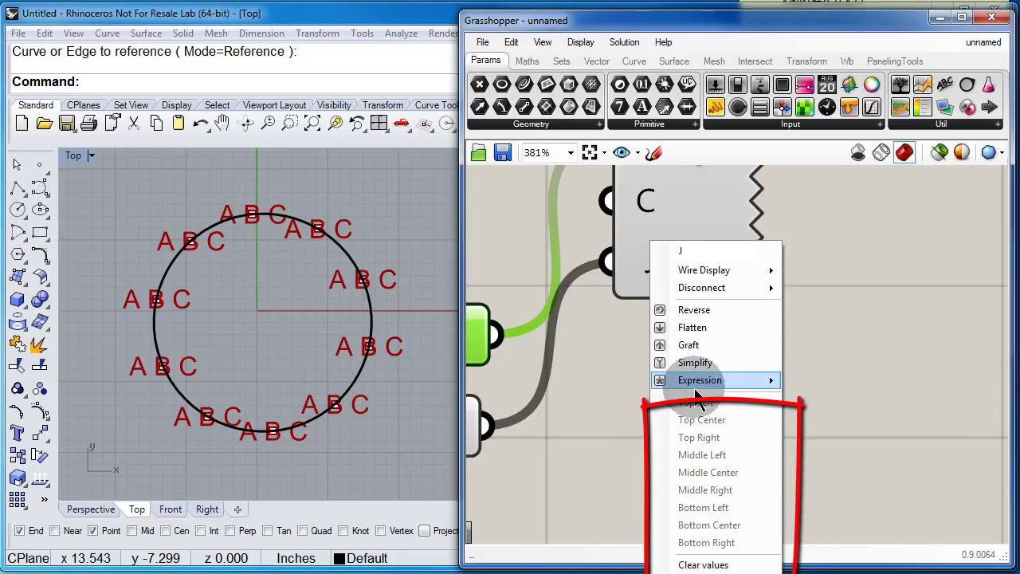
{"action": "left_click", "coordinate": [852, 332]}
{"action": "scroll", "coordinate": [854, 343], "scroll_direction": "down", "scroll_amount": 3}
{"action": "scroll", "coordinate": [854, 342], "scroll_direction": "down", "scroll_amount": 2}
{"action": "mouse_move", "coordinate": [865, 342]}
{"action": "right_mouse_down"}
{"action": "mouse_move", "coordinate": [818, 311]}
{"action": "mouse_move", "coordinate": [876, 338]}
{"action": "right_mouse_up"}
{"action": "scroll", "coordinate": [736, 270], "scroll_direction": "up", "scroll_amount": 1}
{"action": "right_click_drag", "start_coordinate": [768, 293], "coordinate": [789, 291]}
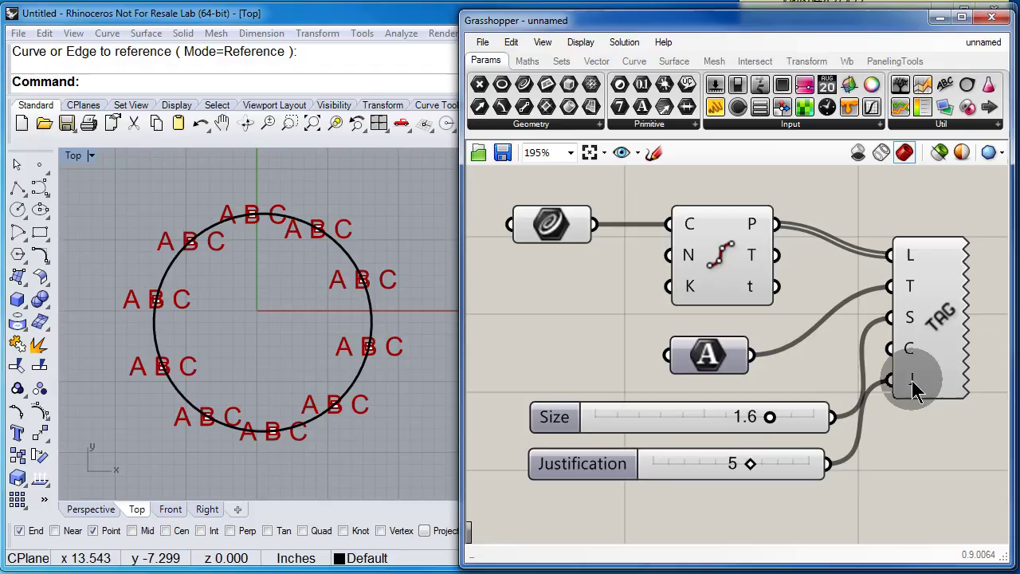
{"action": "mouse_move", "coordinate": [912, 390]}
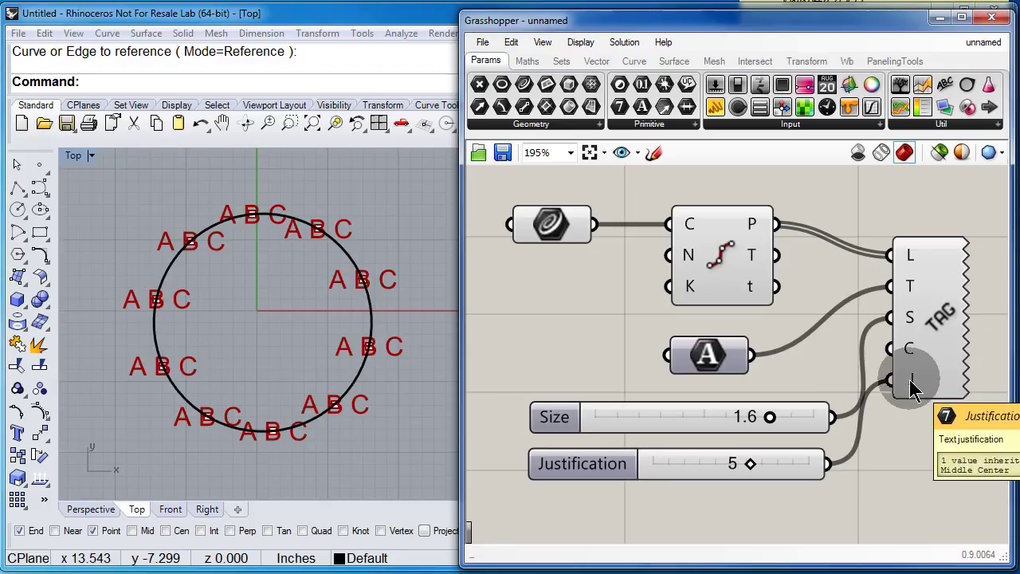